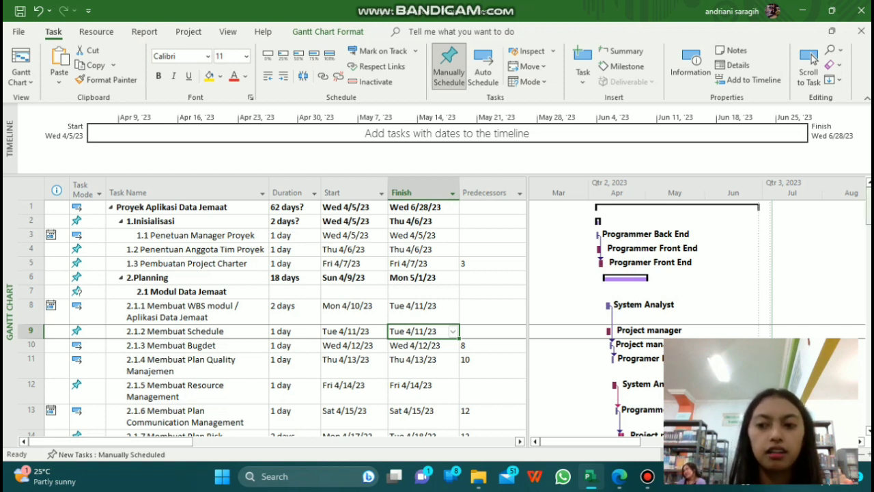
Look through the whole project task list down to the Closing phase and return to the first task
{"action": "scroll", "coordinate": [273, 317], "scroll_direction": "down", "scroll_amount": 5}
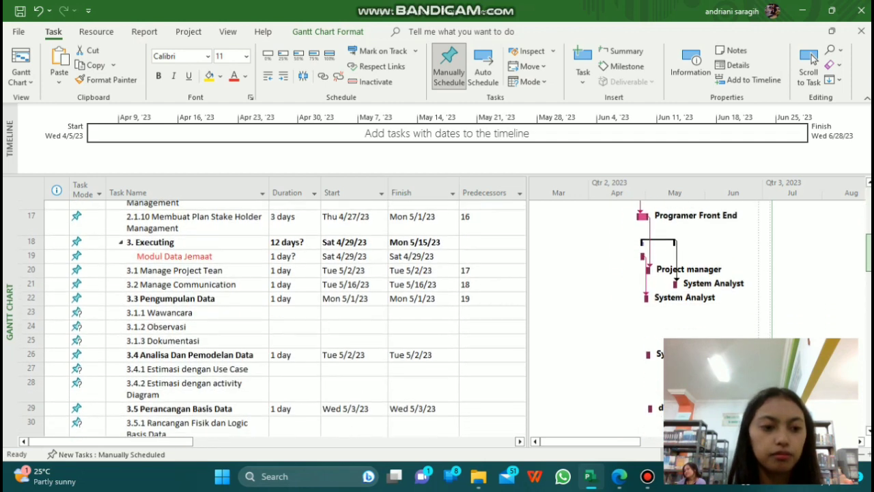
{"action": "scroll", "coordinate": [273, 318], "scroll_direction": "down", "scroll_amount": 10}
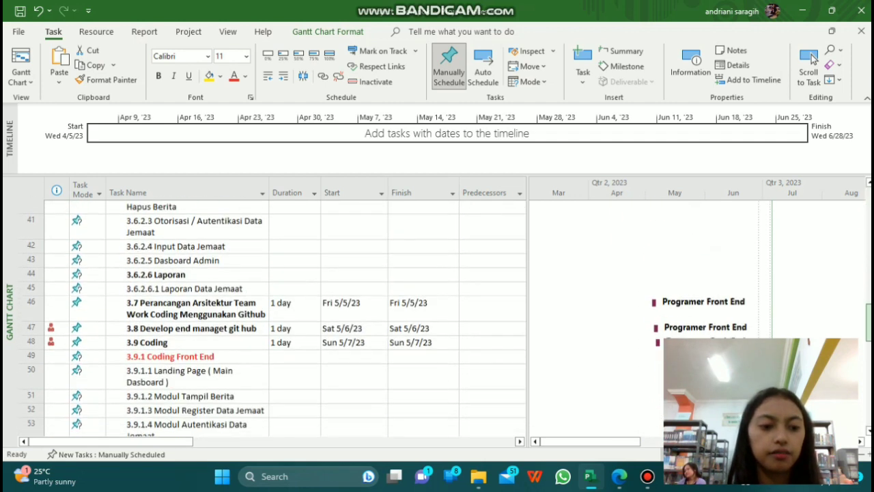
{"action": "scroll", "coordinate": [273, 317], "scroll_direction": "down", "scroll_amount": 8}
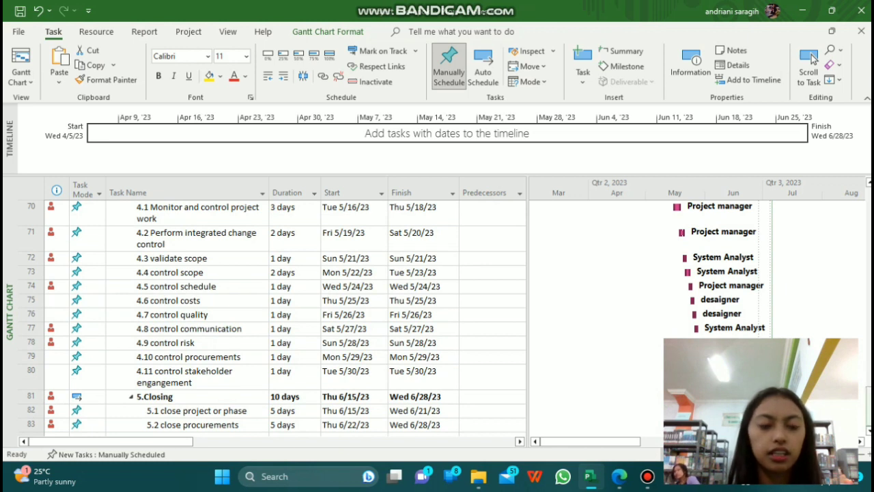
{"action": "scroll", "coordinate": [274, 317], "scroll_direction": "up", "scroll_amount": 2}
{"action": "scroll", "coordinate": [273, 317], "scroll_direction": "down", "scroll_amount": 1}
{"action": "scroll", "coordinate": [274, 318], "scroll_direction": "down", "scroll_amount": 2}
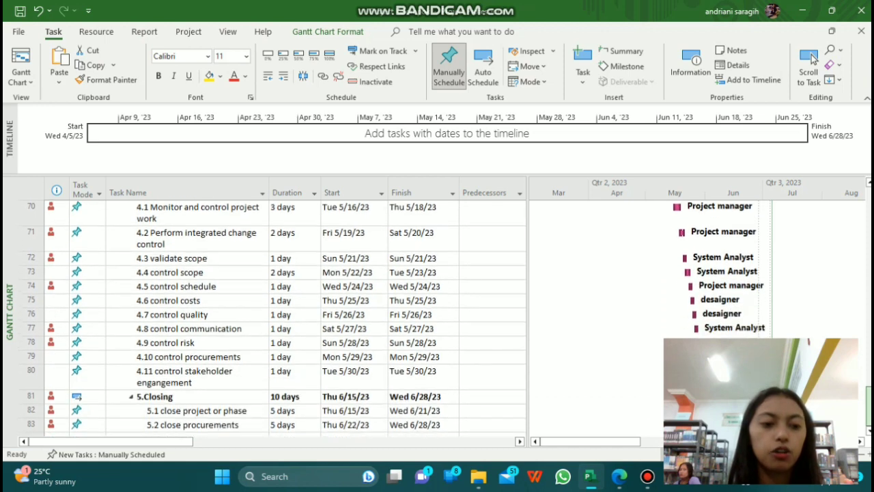
{"action": "left_click_drag", "start_coordinate": [868, 407], "coordinate": [868, 203]}
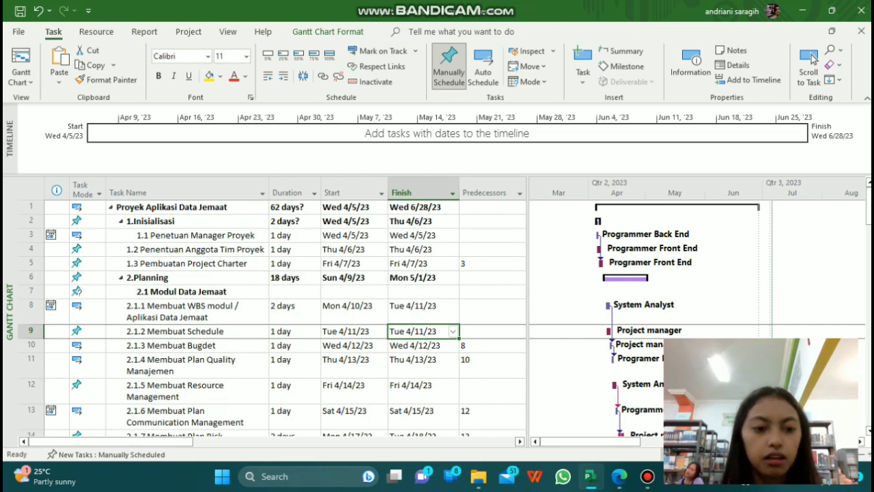
Examine the predecessors of the Planning tasks from 2.1.3 Membuat Bugdet through 2.1.6 and view the remaining Planning tasks
{"action": "left_click", "coordinate": [488, 346]}
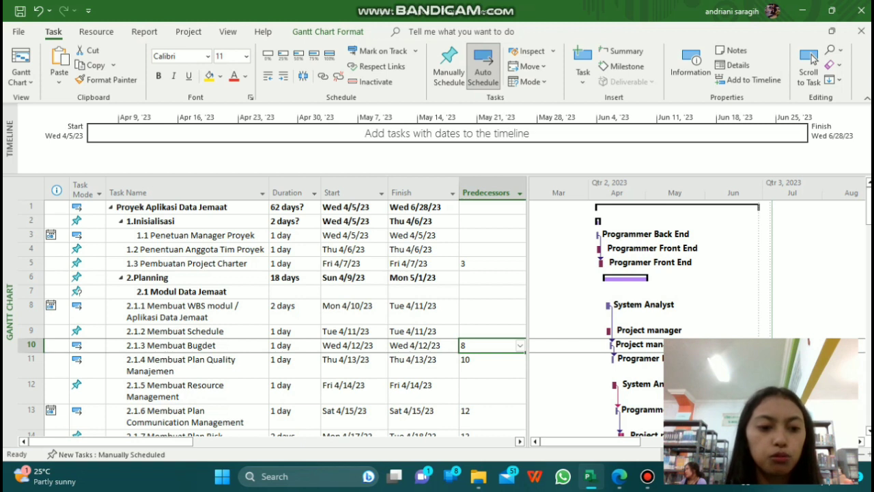
{"action": "key", "text": "Return"}
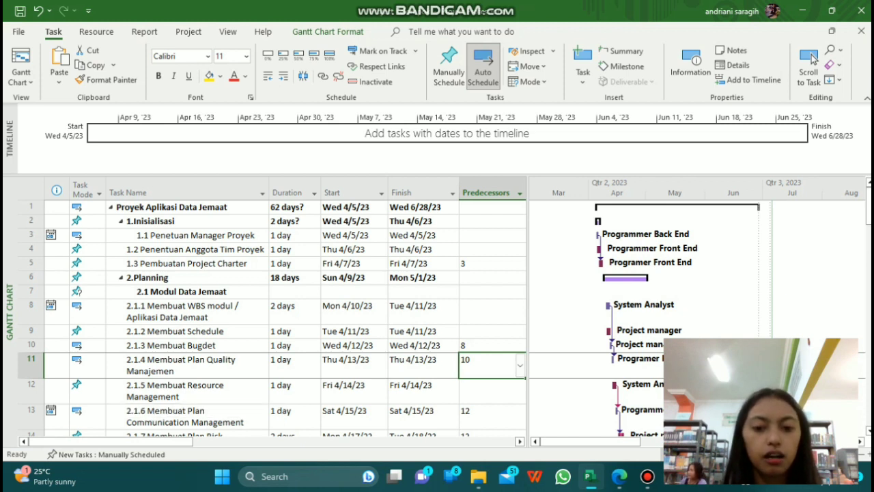
{"action": "key", "text": "Down"}
{"action": "key", "text": "Down"}
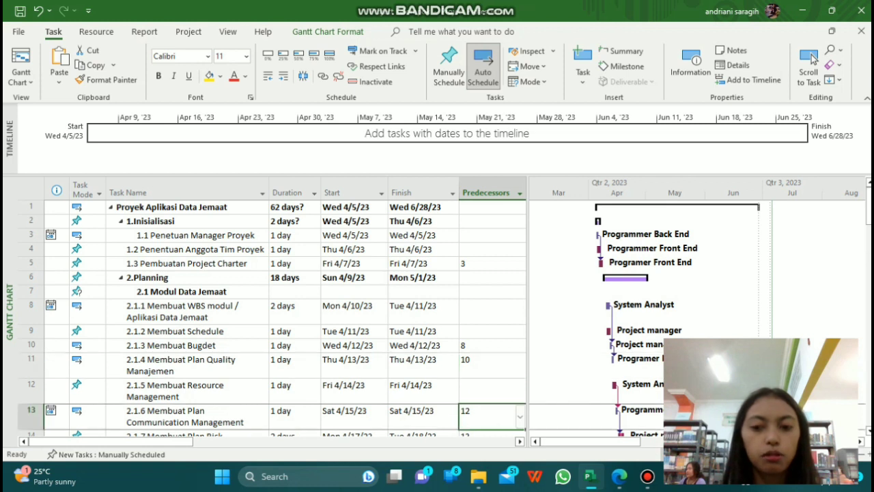
{"action": "left_click_drag", "start_coordinate": [868, 206], "coordinate": [869, 233]}
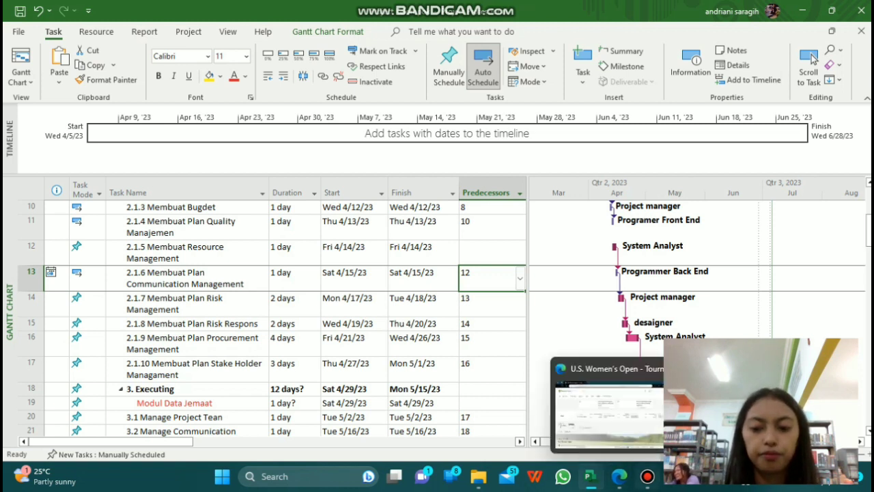
{"action": "left_click", "coordinate": [639, 437]}
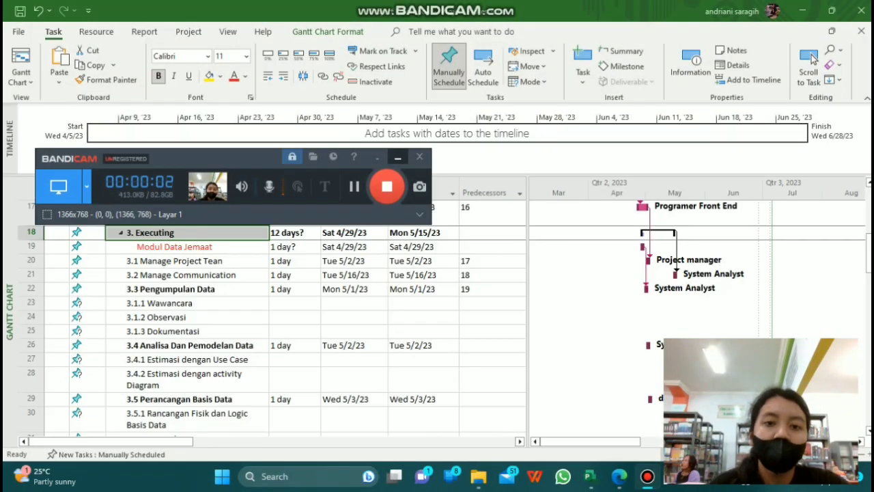
{"action": "left_click", "coordinate": [398, 157]}
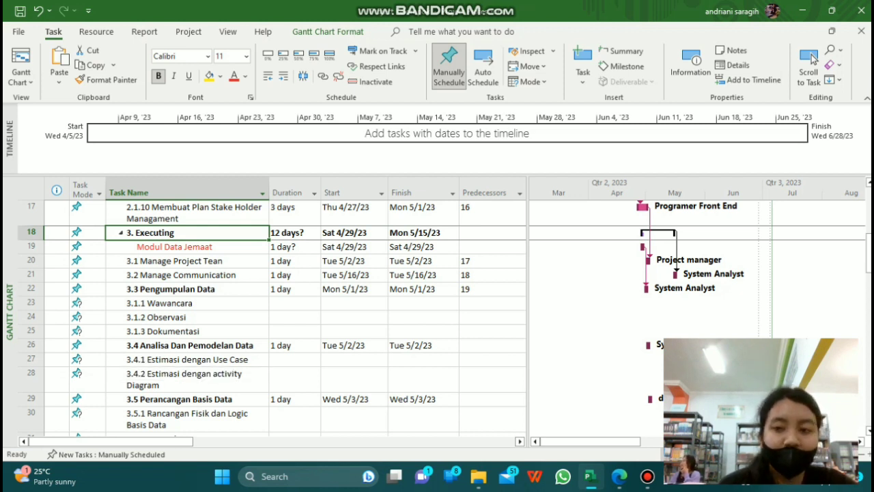
Review the durations and dates of the Executing, Monitoring & Controlling and Closing tasks through to 5.2 close procurements
{"action": "left_click_drag", "start_coordinate": [869, 253], "coordinate": [869, 270]}
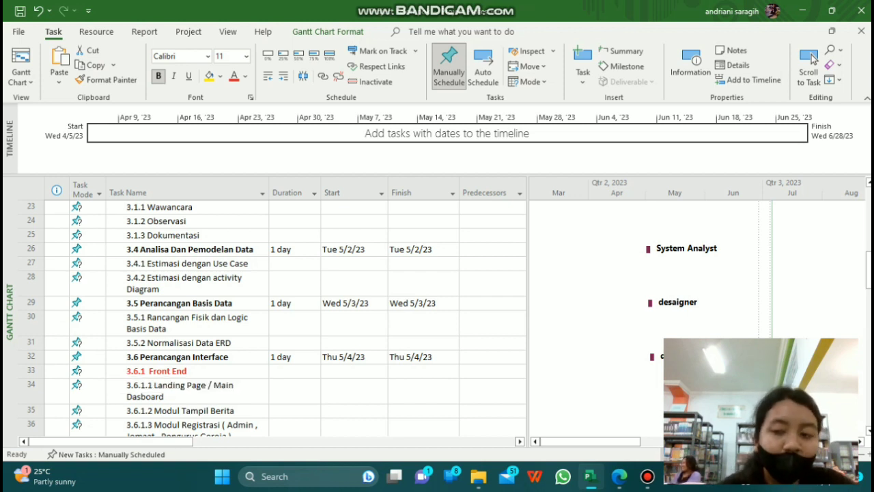
{"action": "scroll", "coordinate": [813, 58], "scroll_direction": "down", "scroll_amount": 4}
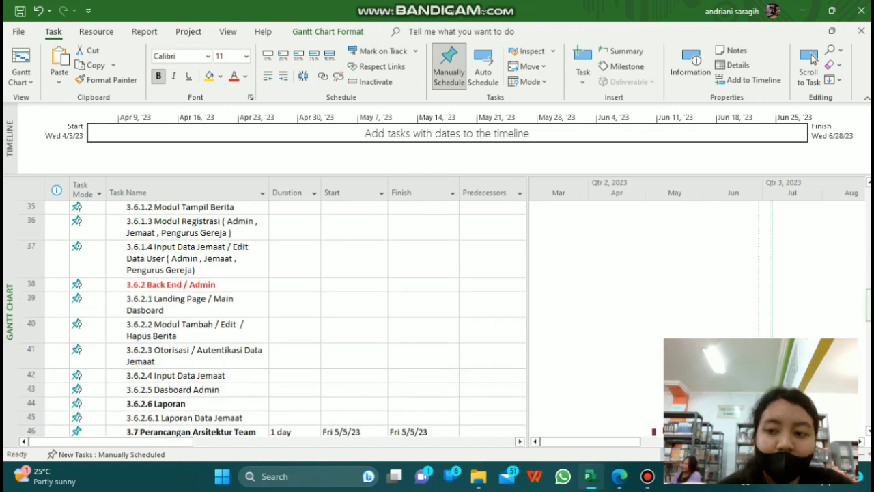
{"action": "scroll", "coordinate": [813, 58], "scroll_direction": "down", "scroll_amount": 2}
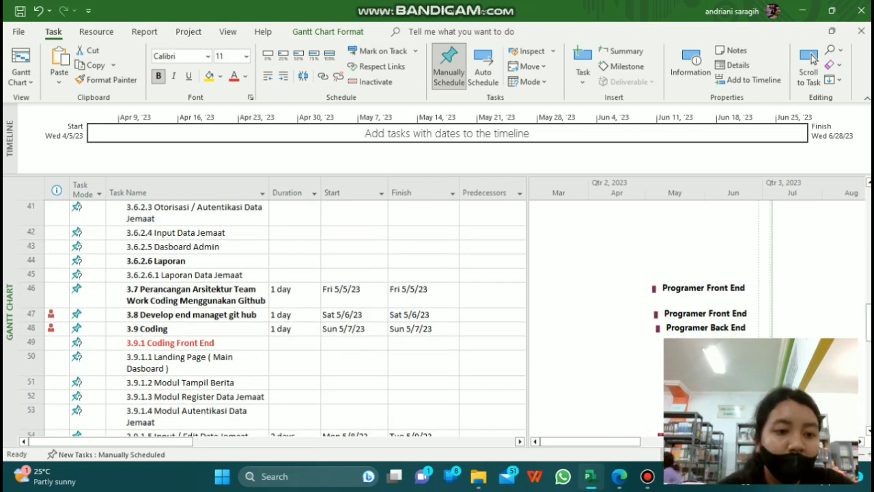
{"action": "scroll", "coordinate": [813, 58], "scroll_direction": "up", "scroll_amount": 3}
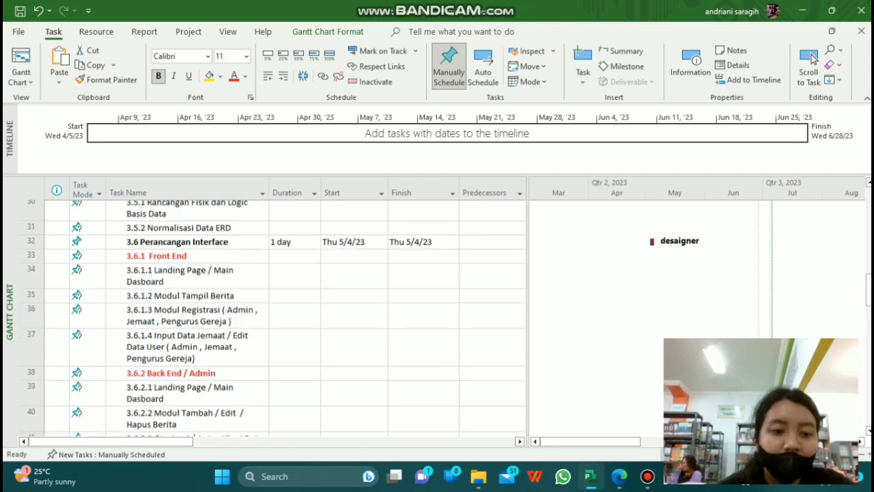
{"action": "scroll", "coordinate": [813, 58], "scroll_direction": "down", "scroll_amount": 3}
{"action": "scroll", "coordinate": [813, 58], "scroll_direction": "down", "scroll_amount": 3}
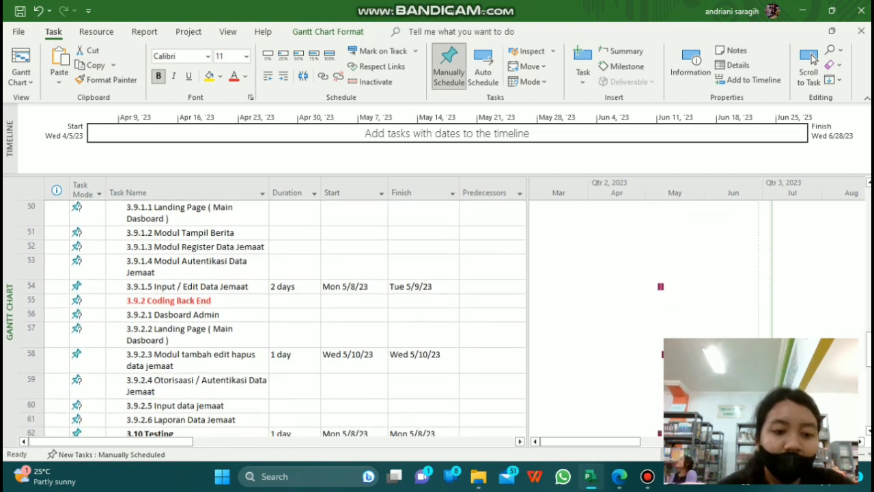
{"action": "scroll", "coordinate": [812, 58], "scroll_direction": "down", "scroll_amount": 3}
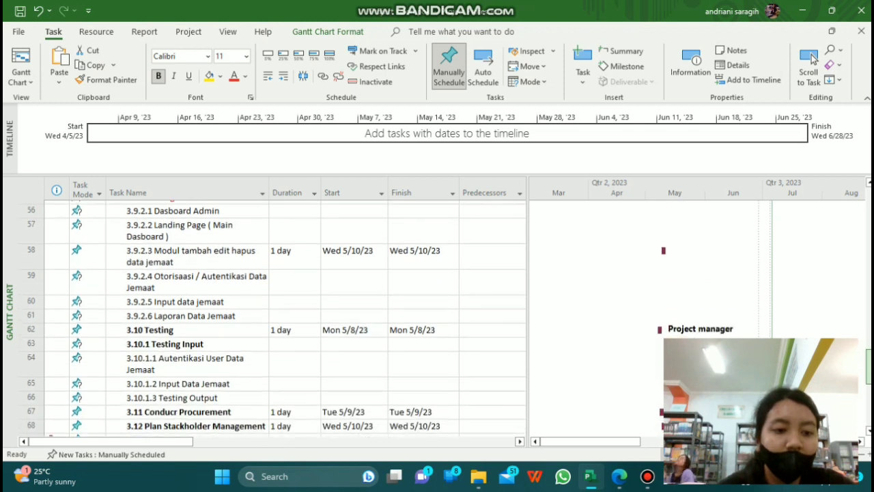
{"action": "scroll", "coordinate": [813, 58], "scroll_direction": "down", "scroll_amount": 1}
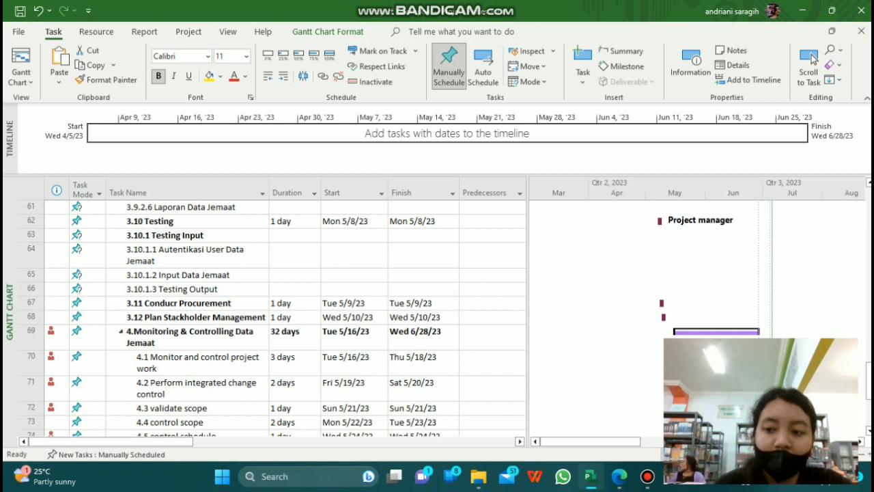
{"action": "left_click_drag", "start_coordinate": [869, 381], "coordinate": [869, 392]}
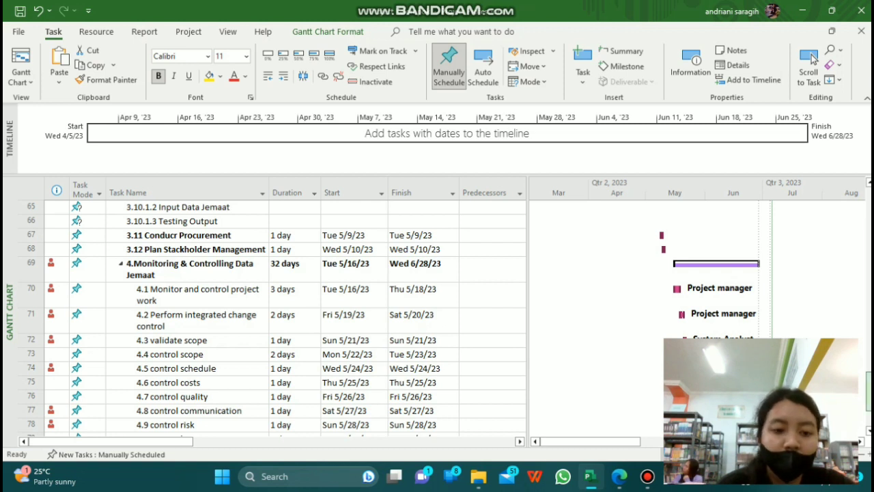
{"action": "scroll", "coordinate": [813, 58], "scroll_direction": "down", "scroll_amount": 2}
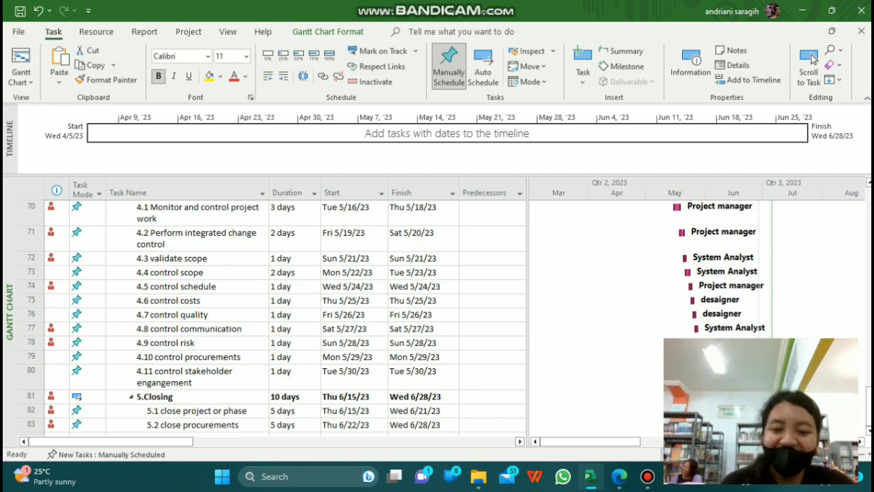
{"action": "left_click", "coordinate": [647, 476]}
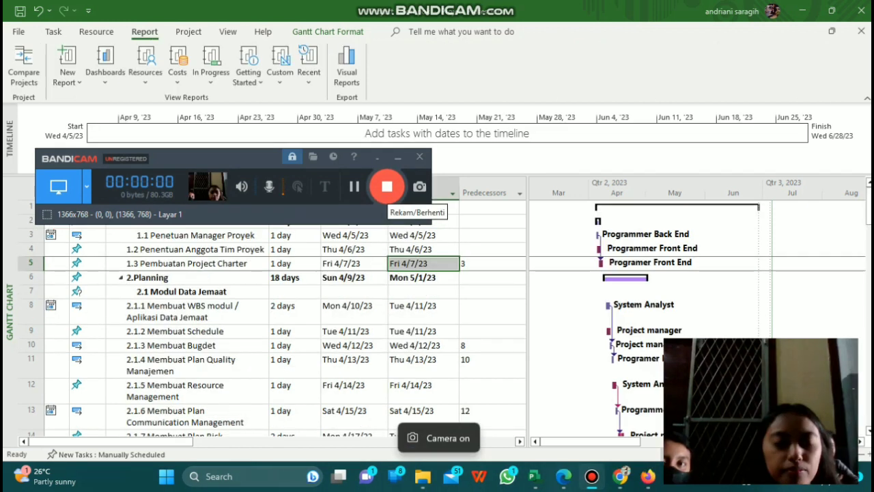
Open the Task Cost Overview report for the project
{"action": "left_click", "coordinate": [352, 346]}
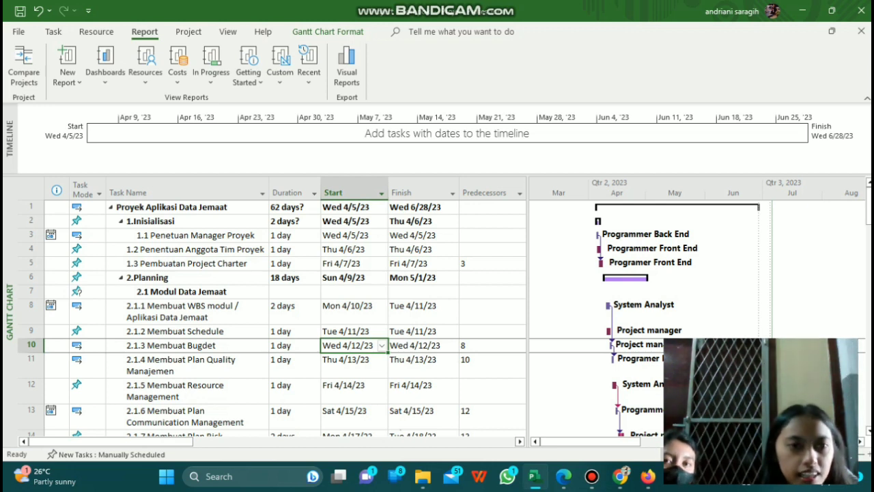
{"action": "left_click", "coordinate": [177, 68]}
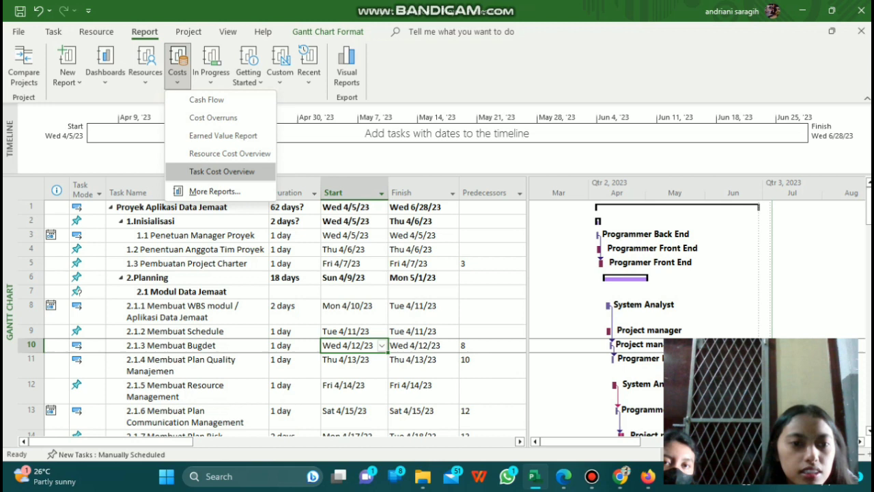
{"action": "left_click", "coordinate": [222, 172]}
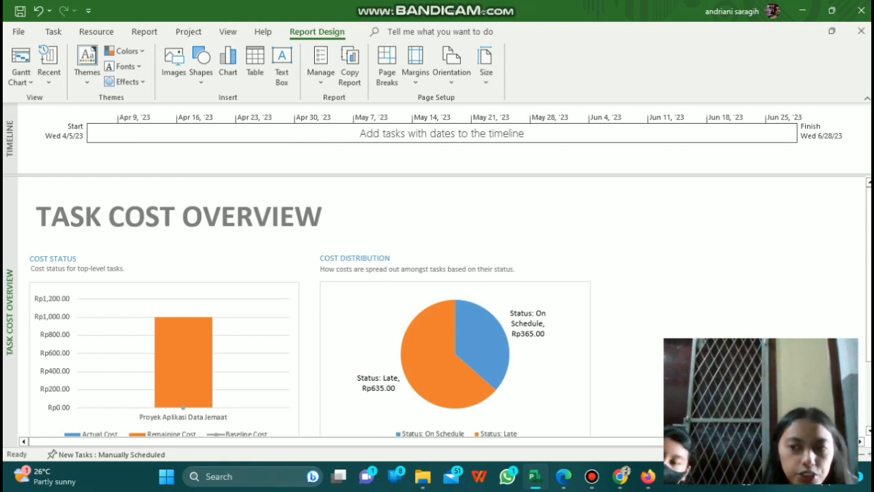
Examine the report's cost status chart, cost distribution pie chart and cost details table
{"action": "scroll", "coordinate": [444, 308], "scroll_direction": "down", "scroll_amount": 3}
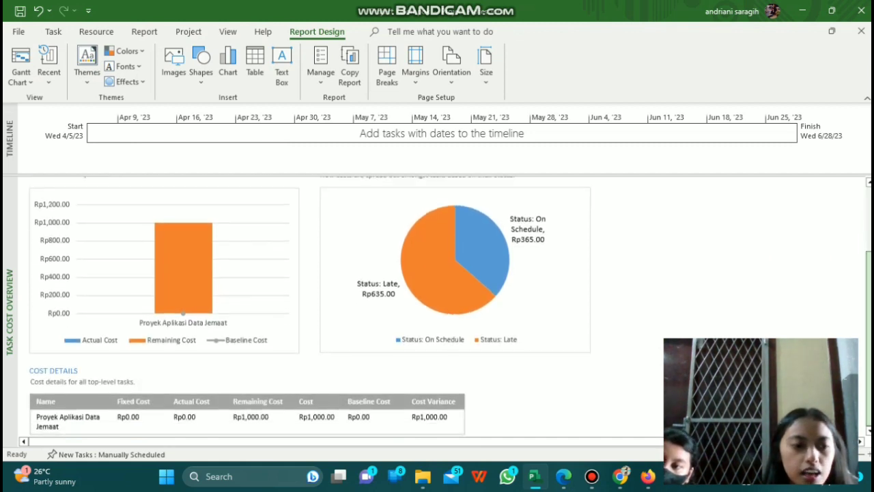
{"action": "scroll", "coordinate": [310, 307], "scroll_direction": "up", "scroll_amount": 3}
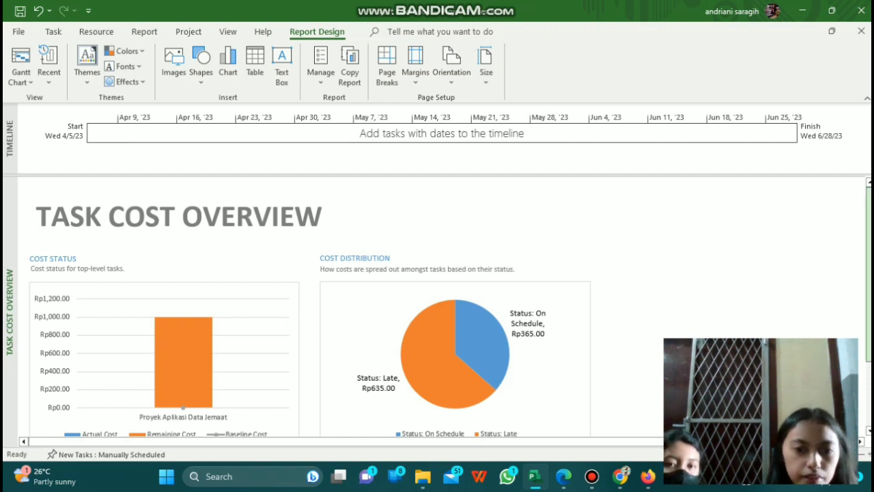
{"action": "scroll", "coordinate": [444, 308], "scroll_direction": "down", "scroll_amount": 1}
{"action": "scroll", "coordinate": [444, 308], "scroll_direction": "down", "scroll_amount": 1}
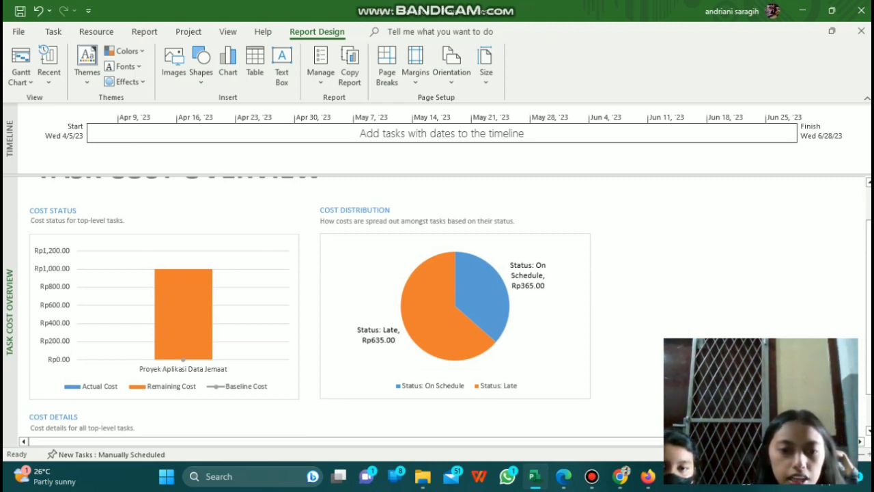
{"action": "left_click", "coordinate": [455, 307]}
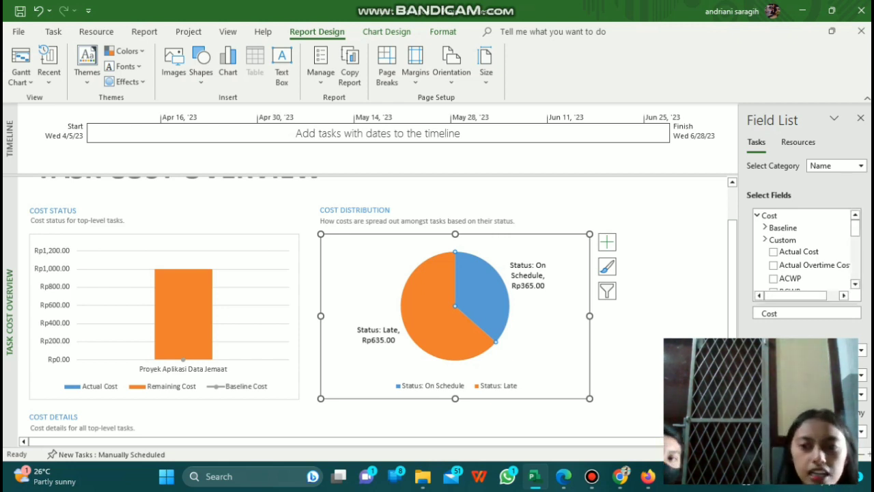
{"action": "scroll", "coordinate": [312, 311], "scroll_direction": "down", "scroll_amount": 1}
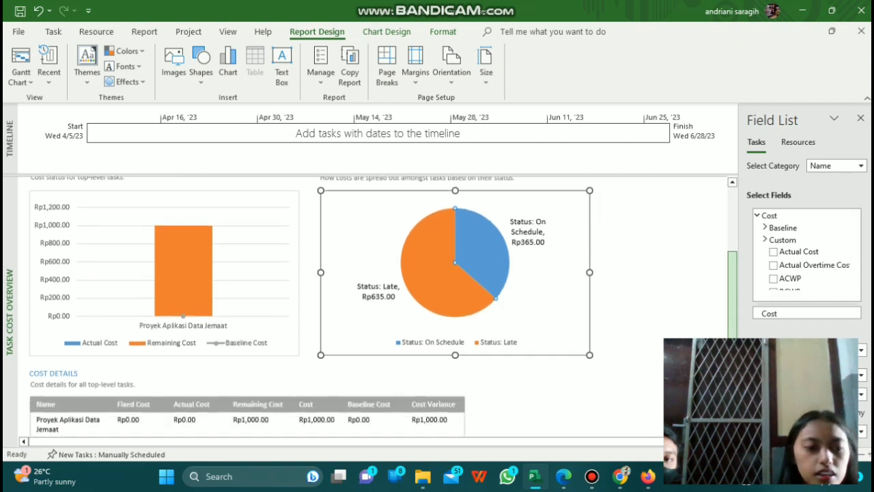
{"action": "scroll", "coordinate": [444, 307], "scroll_direction": "up", "scroll_amount": 1}
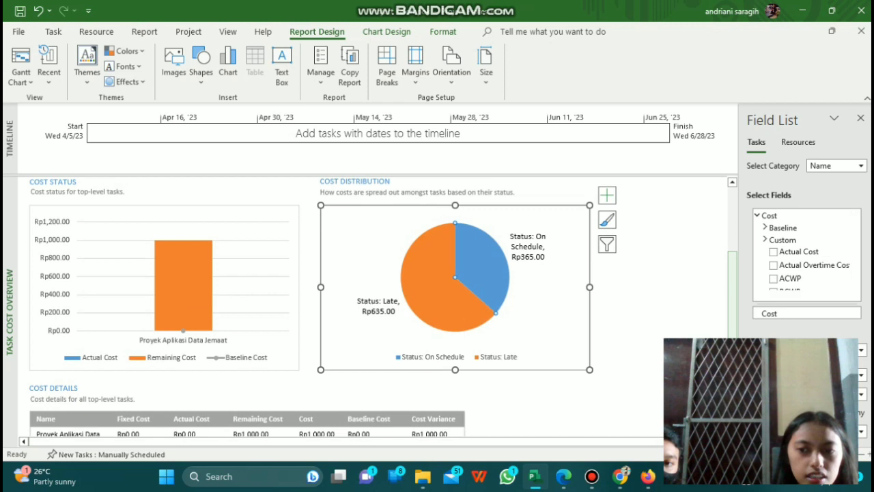
{"action": "scroll", "coordinate": [394, 306], "scroll_direction": "down", "scroll_amount": 1}
{"action": "scroll", "coordinate": [394, 306], "scroll_direction": "up", "scroll_amount": 1}
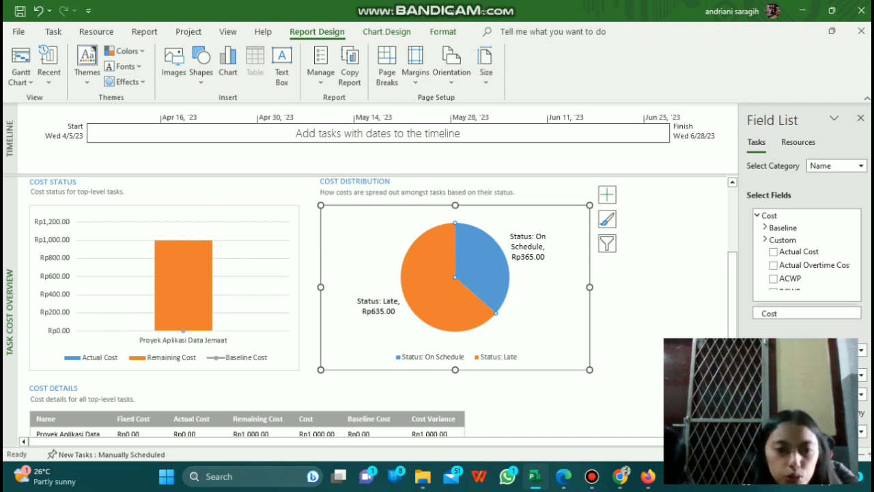
{"action": "left_click", "coordinate": [652, 300]}
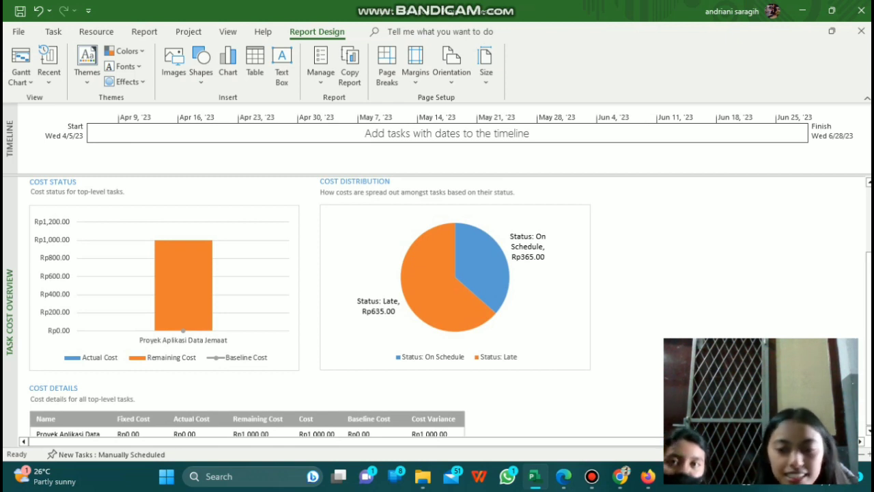
{"action": "mouse_move", "coordinate": [592, 476]}
{"action": "left_click", "coordinate": [534, 411]}
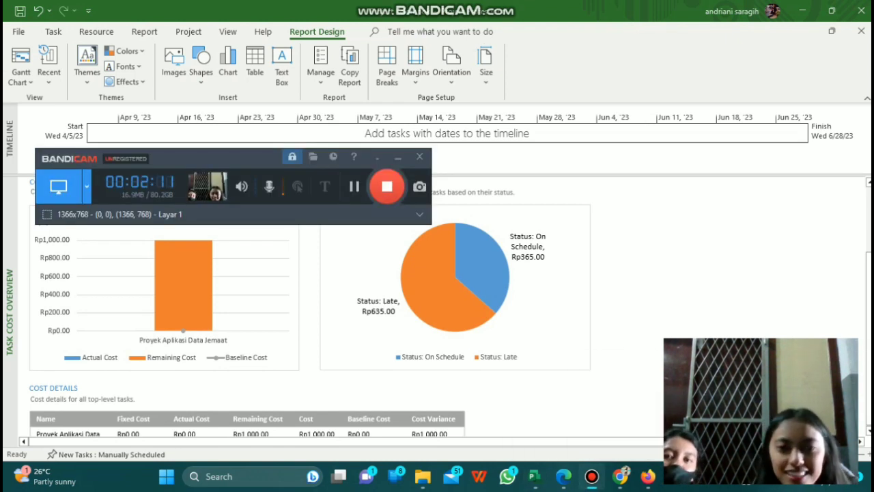
{"action": "left_click", "coordinate": [386, 187]}
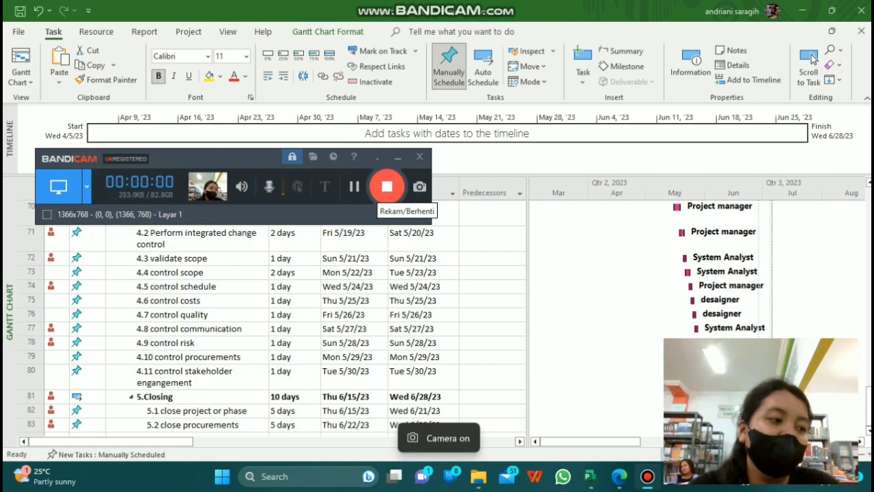